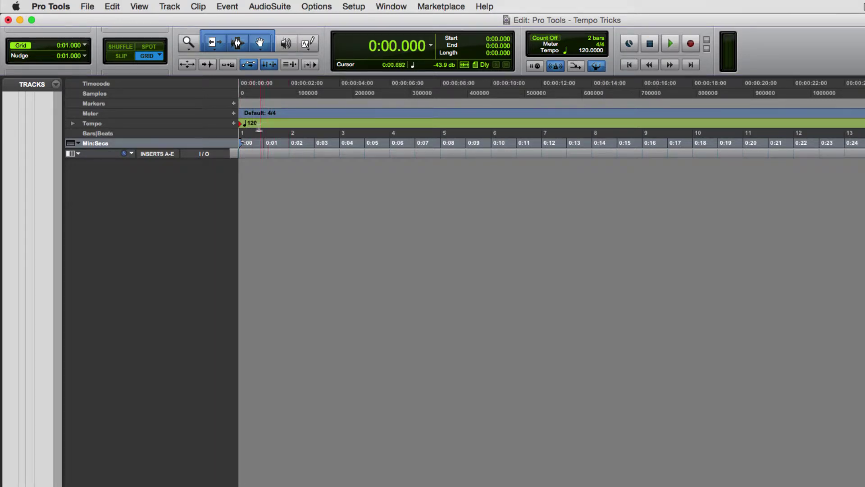
Step: Change the opening tempo marker in the Tempo ruler from 120 to 150 BPM
{"action": "left_click", "coordinate": [79, 144]}
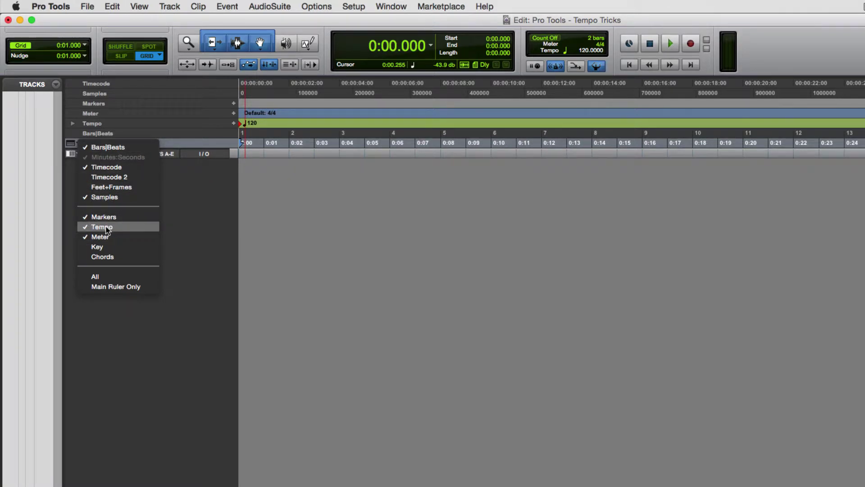
{"action": "left_click", "coordinate": [213, 124]}
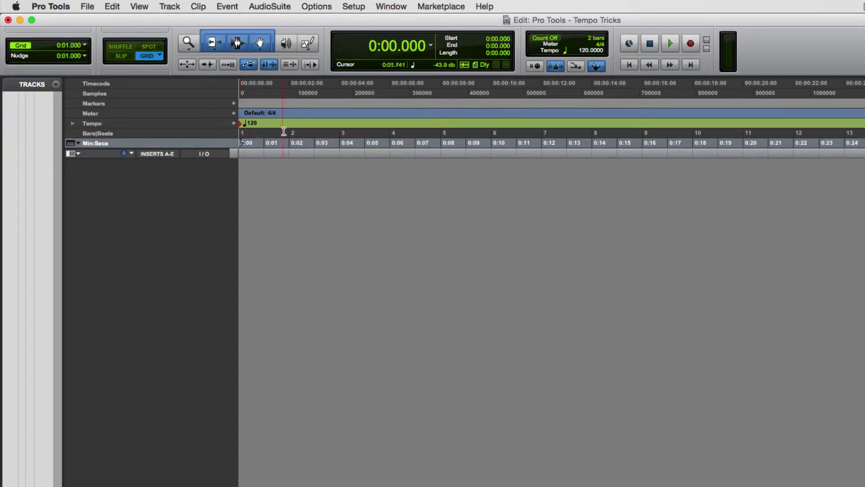
{"action": "double_click", "coordinate": [239, 124]}
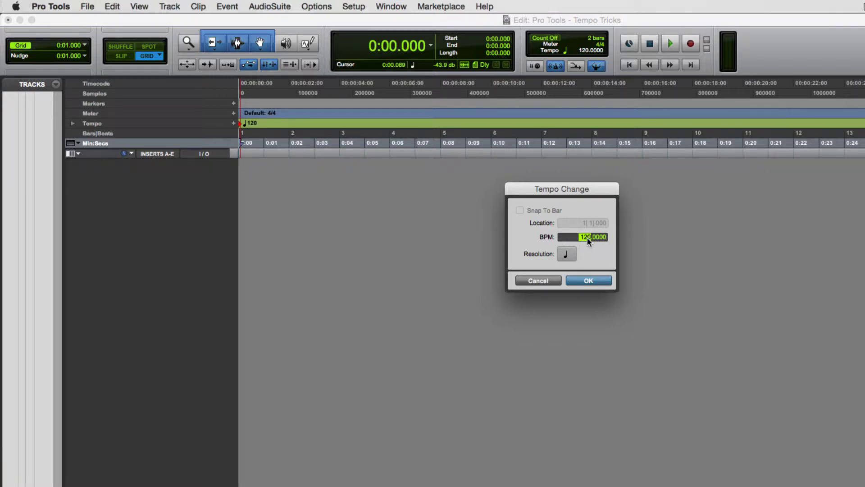
{"action": "key", "text": "Return"}
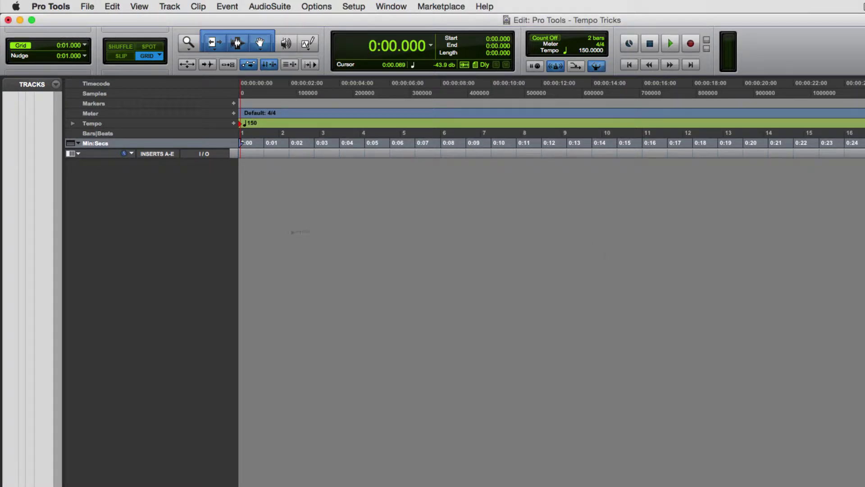
{"action": "left_click", "coordinate": [170, 7]}
{"action": "mouse_move", "coordinate": [191, 10]}
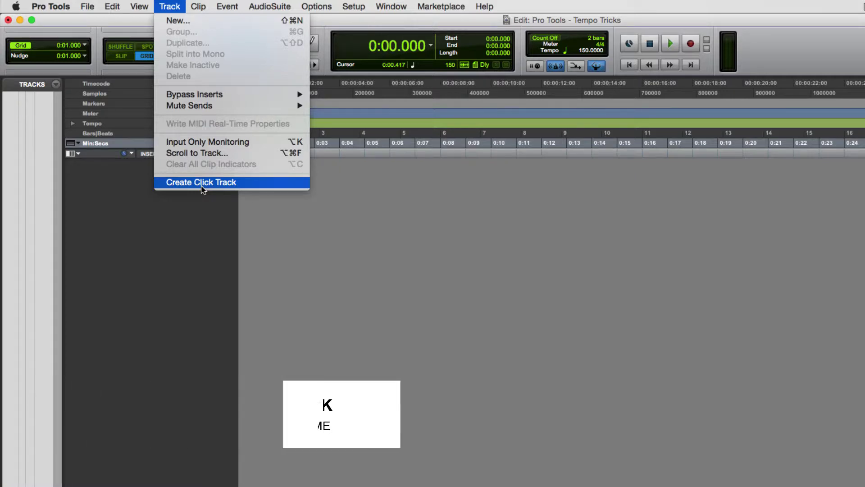
Step: Create a Click track and play it briefly to hear the click
{"action": "left_click", "coordinate": [201, 182]}
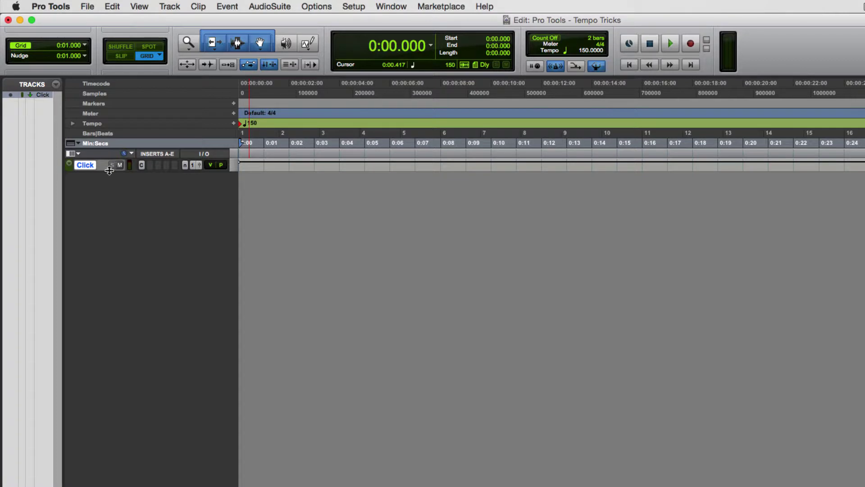
{"action": "key", "text": "space"}
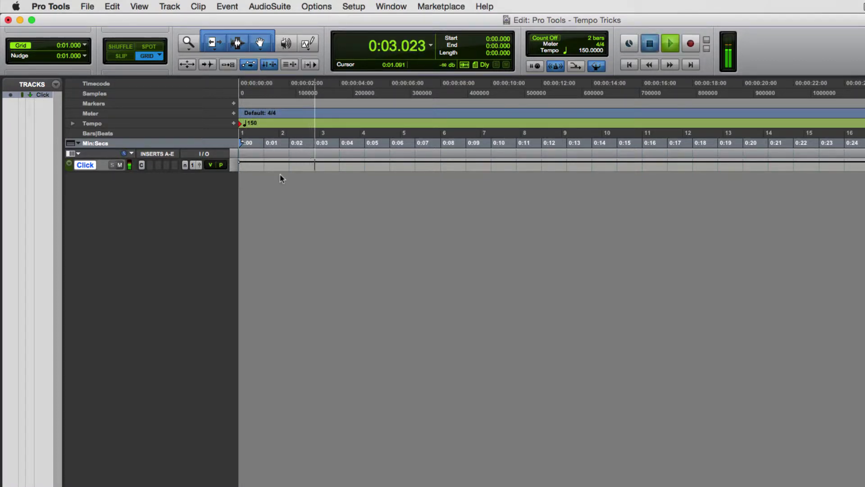
{"action": "key", "text": "space"}
Step: Set the opening tempo marker back to 120 BPM and audition the click
{"action": "double_click", "coordinate": [241, 124]}
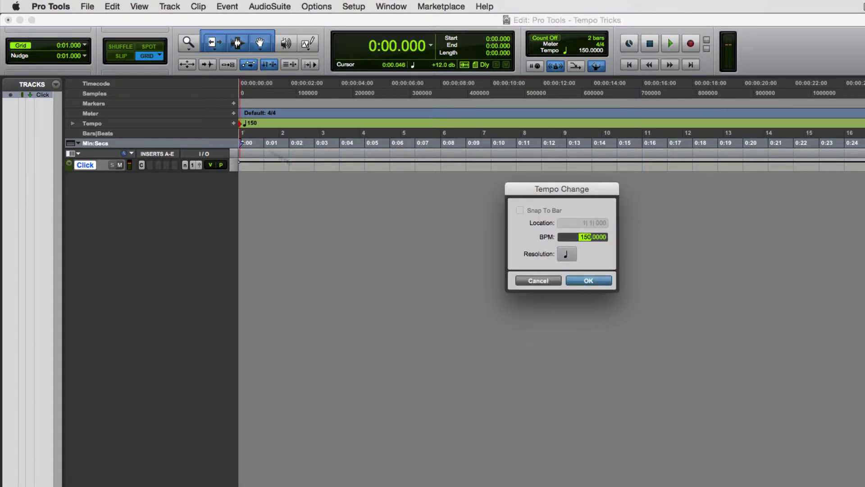
{"action": "type", "text": "120"}
{"action": "key", "text": "Return"}
{"action": "key", "text": "space"}
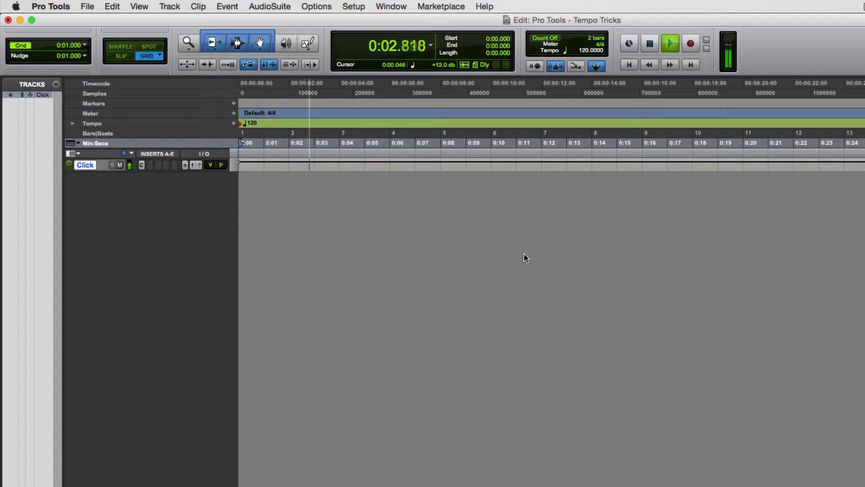
{"action": "key", "text": "space"}
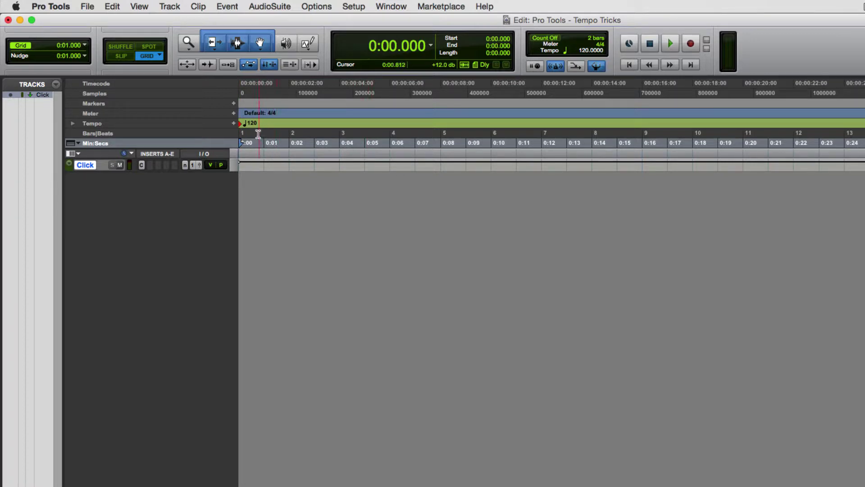
Step: Tap in a 95 BPM tempo on the opening tempo marker using the T key
{"action": "double_click", "coordinate": [242, 124]}
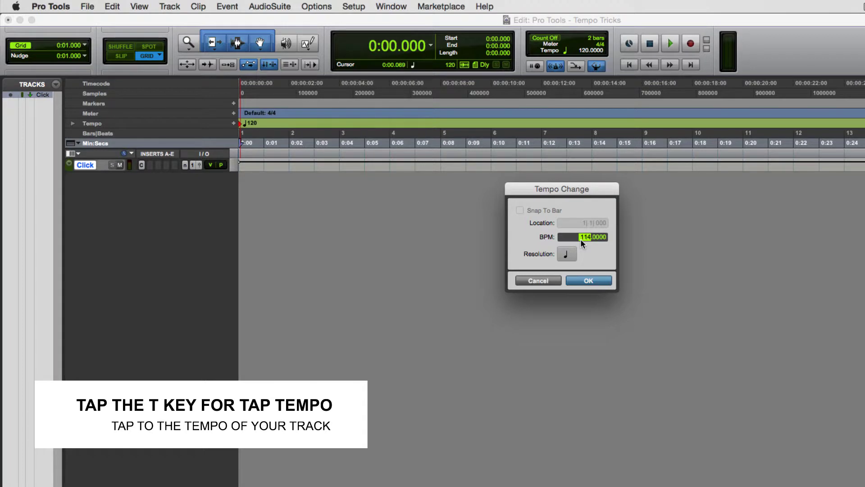
{"action": "key", "text": "t"}
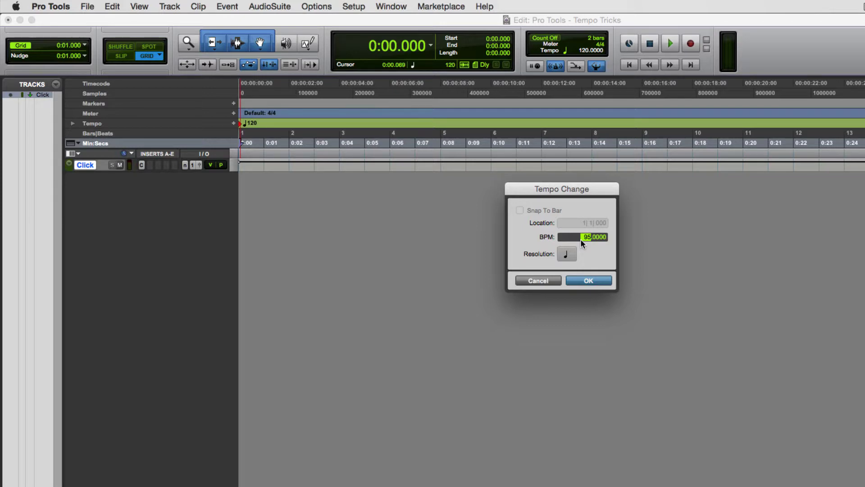
{"action": "key", "text": "Return"}
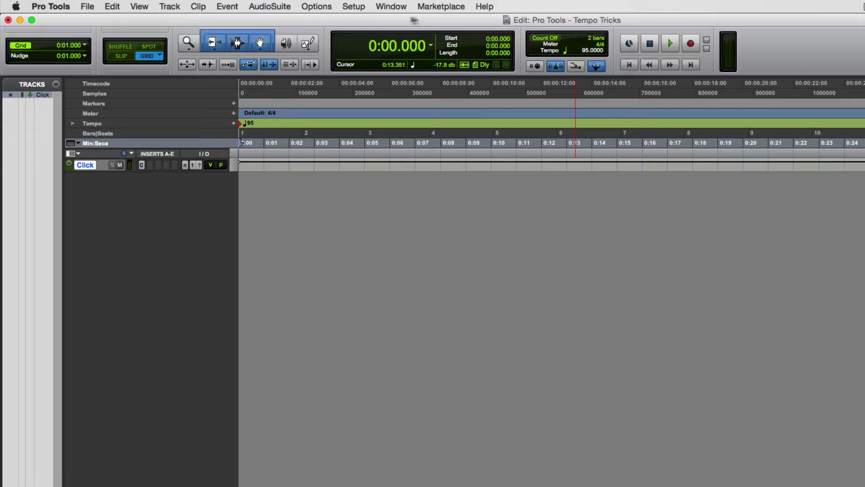
Step: Show the floating Transport window from the Window menu and drag it toward the screen centre
{"action": "left_click", "coordinate": [391, 7]}
{"action": "mouse_move", "coordinate": [364, 9]}
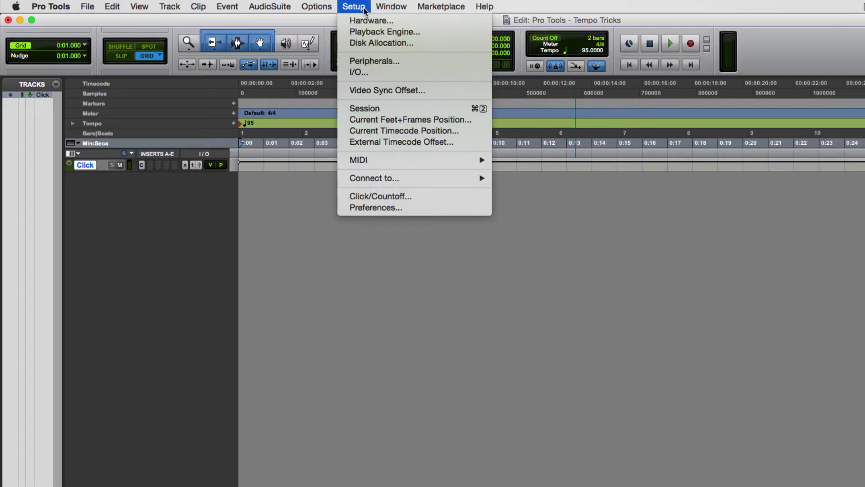
{"action": "mouse_move", "coordinate": [392, 7]}
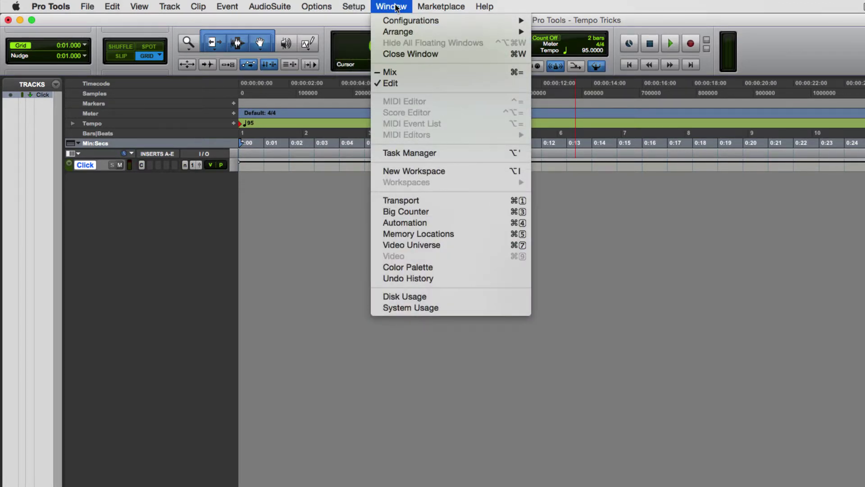
{"action": "left_click", "coordinate": [418, 205]}
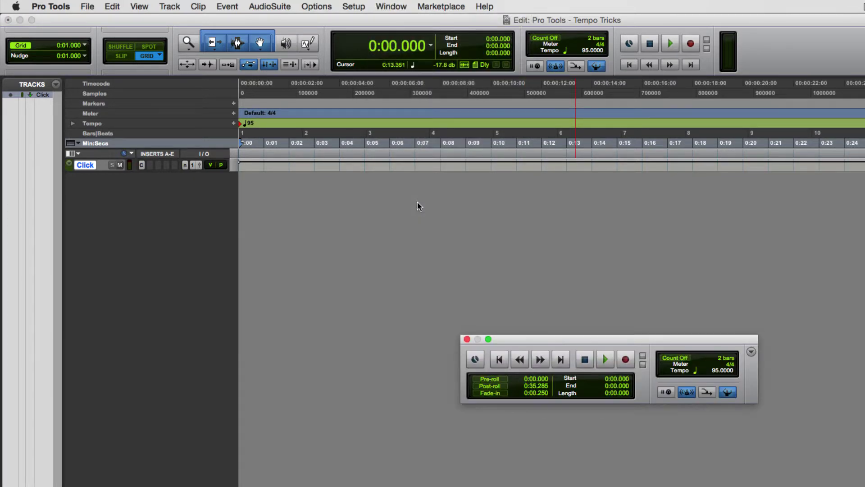
{"action": "left_click_drag", "start_coordinate": [596, 340], "coordinate": [508, 242]}
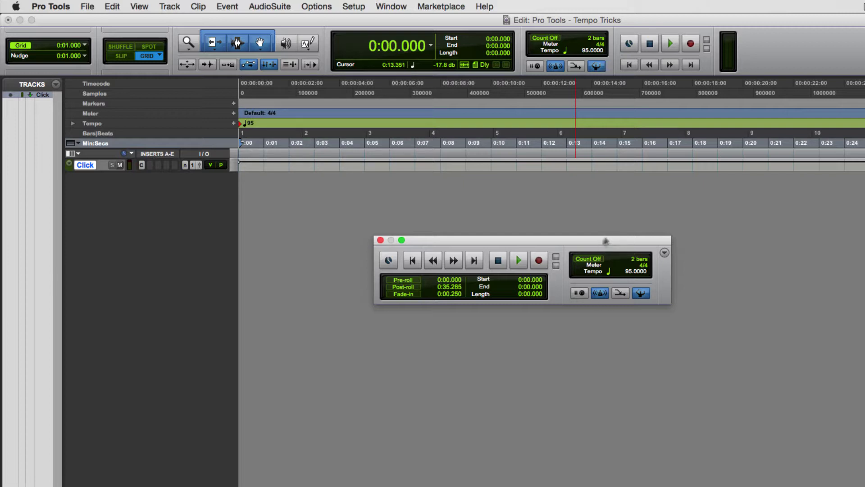
{"action": "left_click", "coordinate": [663, 254]}
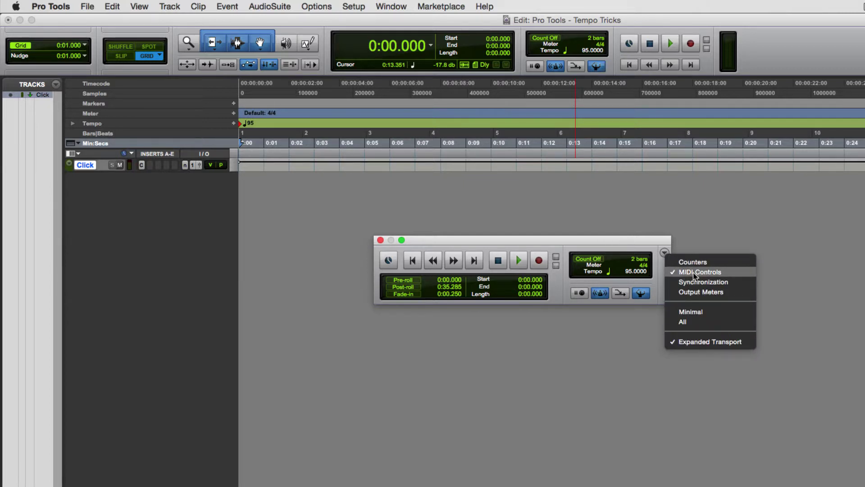
Step: Switch the Transport to Minimal, then re-enable MIDI Controls and reposition the window
{"action": "left_click", "coordinate": [691, 311]}
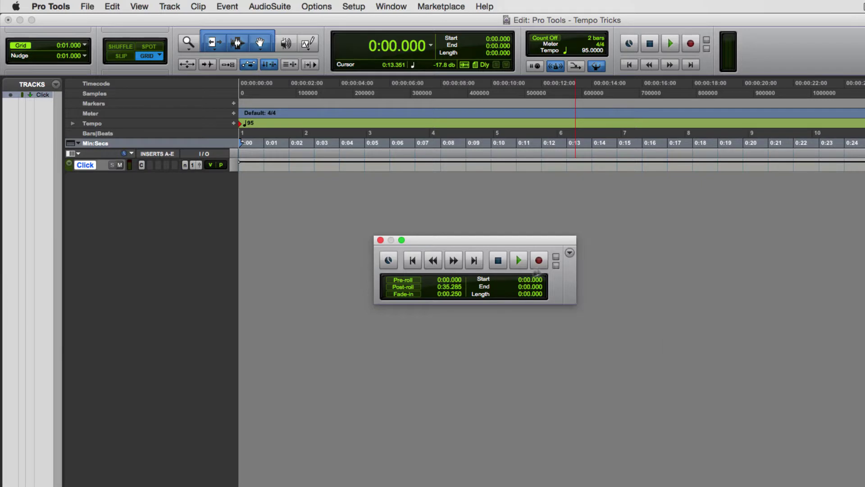
{"action": "left_click", "coordinate": [570, 253]}
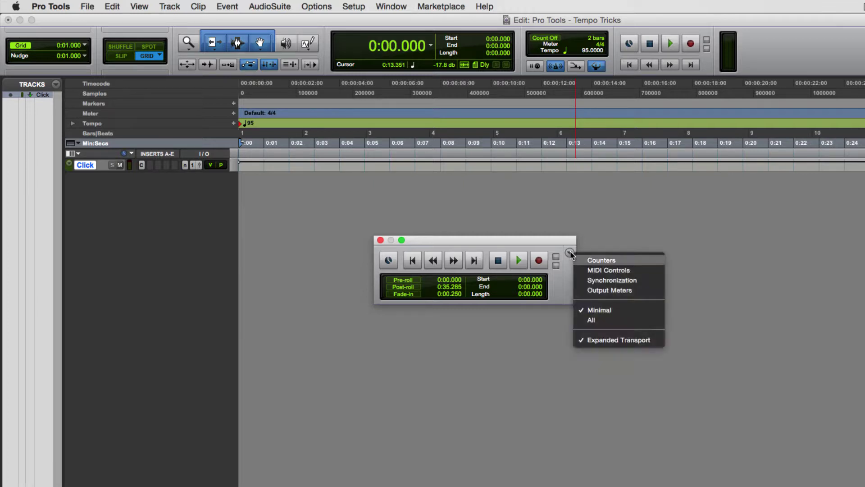
{"action": "left_click", "coordinate": [587, 269]}
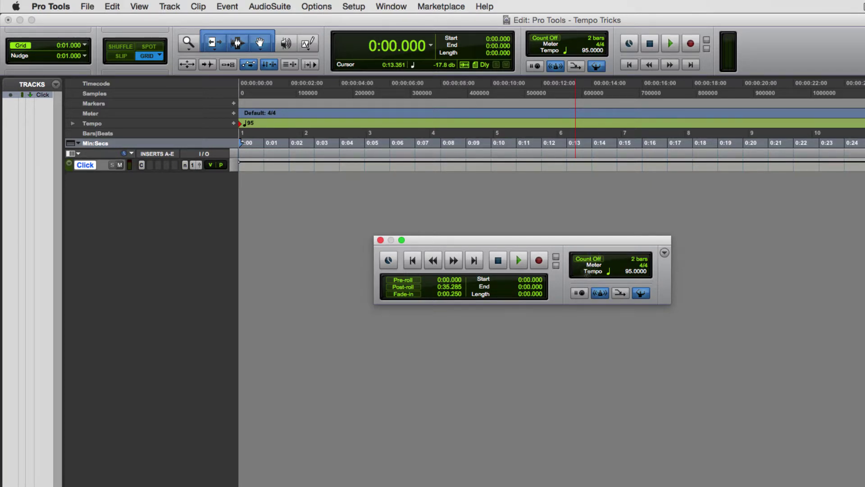
{"action": "left_click", "coordinate": [664, 252]}
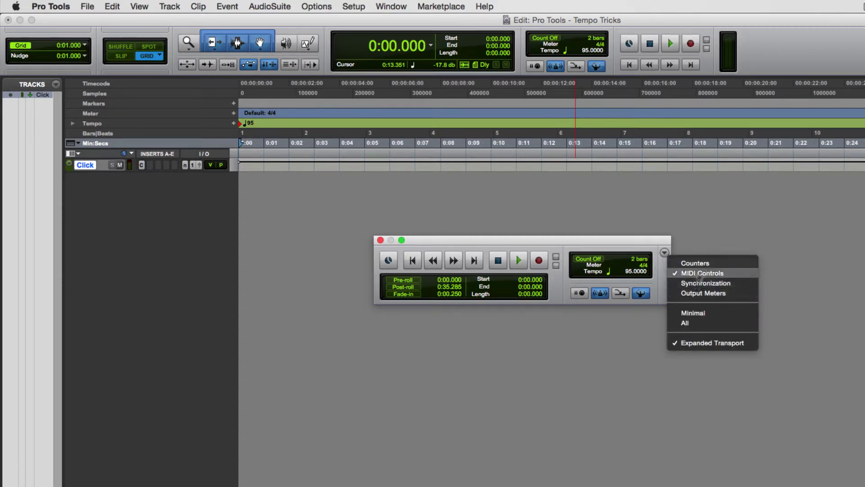
{"action": "left_click", "coordinate": [635, 245]}
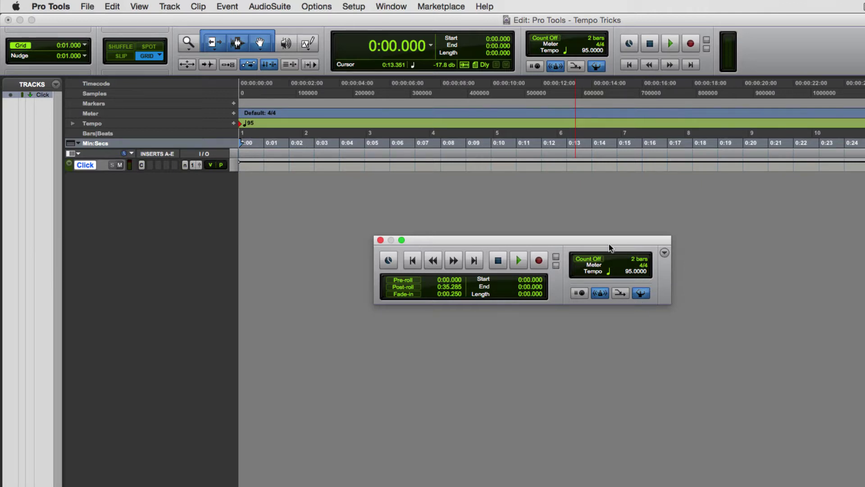
{"action": "left_click_drag", "start_coordinate": [609, 245], "coordinate": [591, 209]}
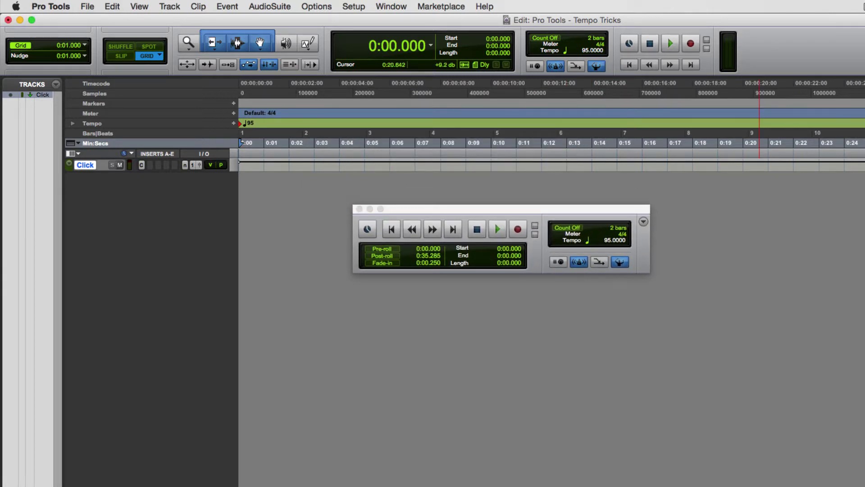
Step: Disable the Conductor so the session runs on Manual Tempo at 120 BPM
{"action": "left_click_drag", "start_coordinate": [582, 209], "coordinate": [603, 241]}
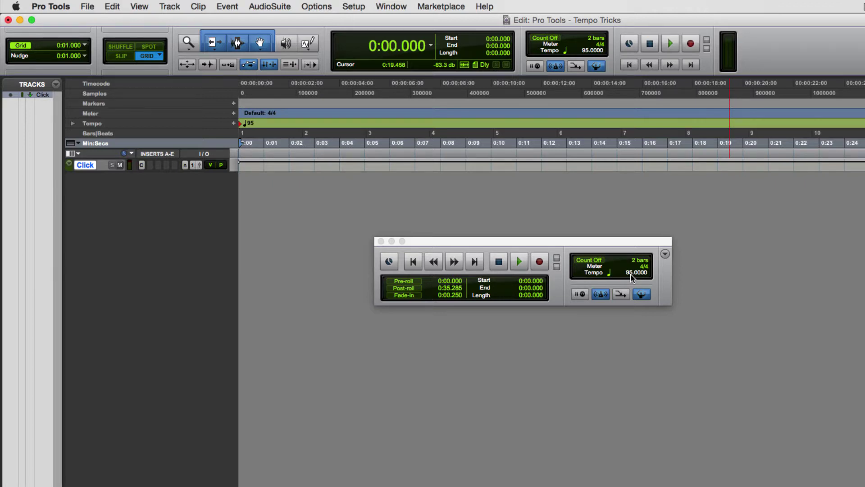
{"action": "left_click", "coordinate": [642, 294]}
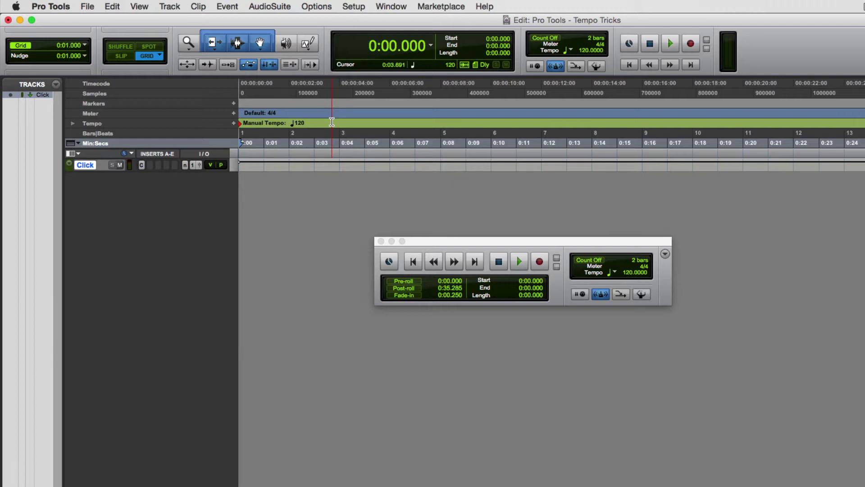
Step: Enter 160 BPM in the Transport's Tempo field
{"action": "left_click", "coordinate": [631, 273]}
{"action": "type", "text": "160.0"}
{"action": "key", "text": "Return"}
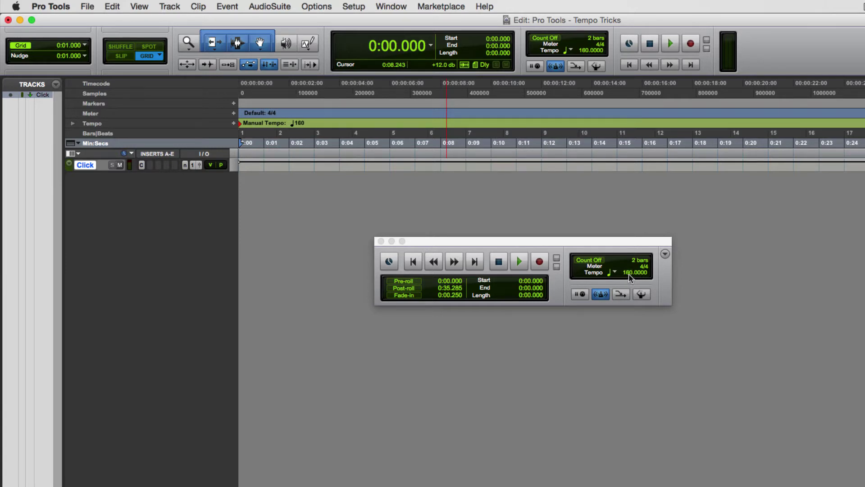
Step: Experiment with the Tempo field, tapping out a new tempo that reads 214
{"action": "left_click", "coordinate": [629, 273]}
{"action": "type", "text": "120"}
{"action": "key", "text": "Down"}
{"action": "key", "text": "Down"}
{"action": "key", "text": "Down"}
{"action": "key", "text": "Down"}
{"action": "key", "text": "Down"}
{"action": "key", "text": "Down"}
{"action": "type", "text": "209"}
{"action": "key", "text": "Up"}
{"action": "key", "text": "Up"}
{"action": "key", "text": "Up"}
Step: Commit the tapped 214 BPM, then set the Transport's manual tempo to 327 BPM
{"action": "left_click_drag", "start_coordinate": [616, 246], "coordinate": [351, 144]}
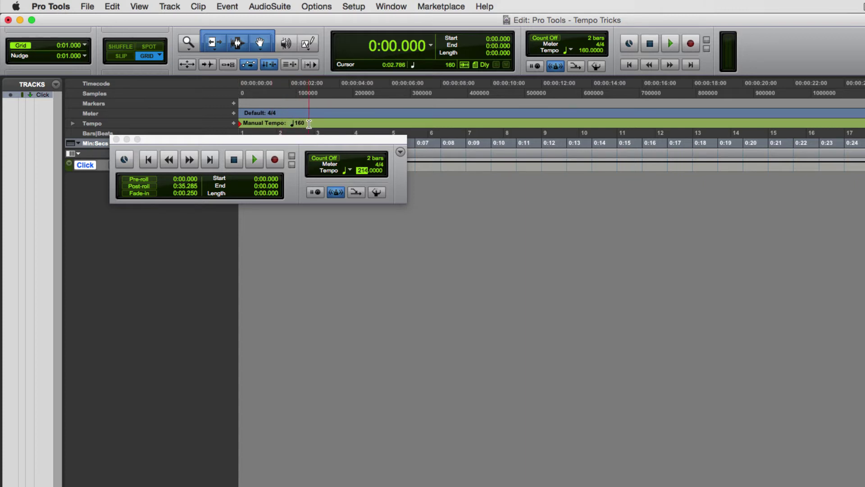
{"action": "key", "text": "Return"}
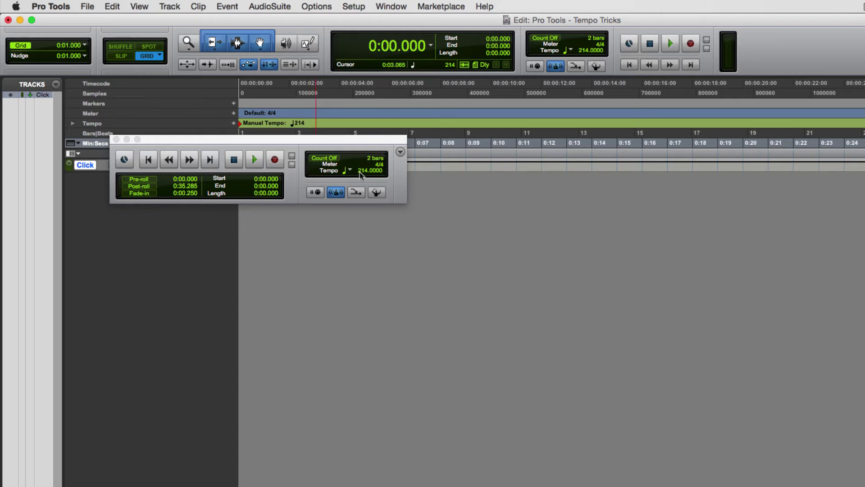
{"action": "left_click_drag", "start_coordinate": [357, 140], "coordinate": [436, 183]}
{"action": "left_click", "coordinate": [442, 214]}
{"action": "type", "text": "3"}
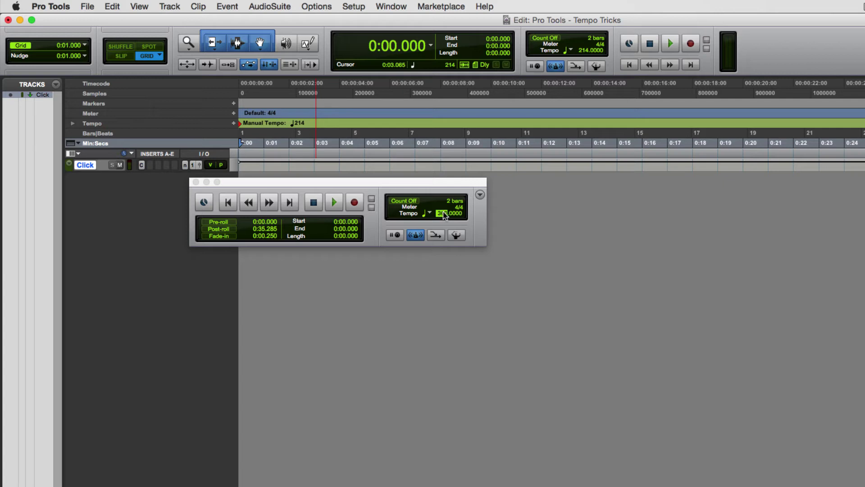
{"action": "type", "text": "27"}
{"action": "key", "text": "Return"}
{"action": "left_click", "coordinate": [442, 216]}
{"action": "key", "text": "Return"}
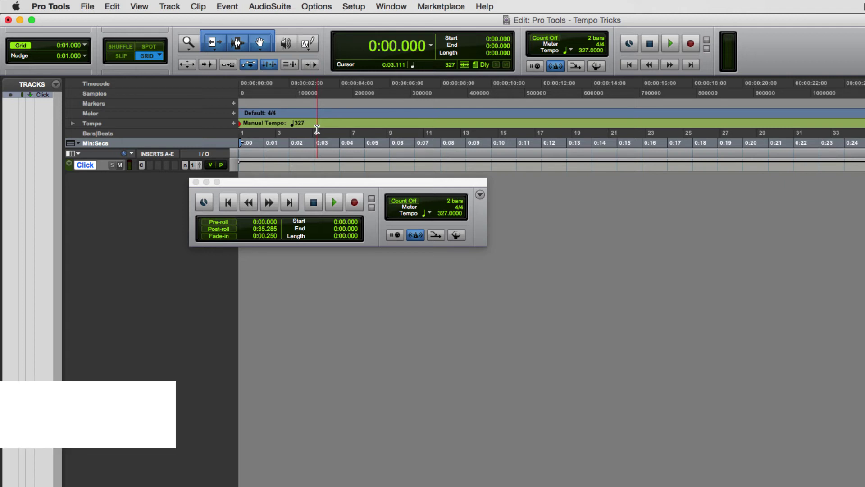
Step: Enter 110 in the Transport's Tempo field as the manual tempo
{"action": "left_click", "coordinate": [444, 213]}
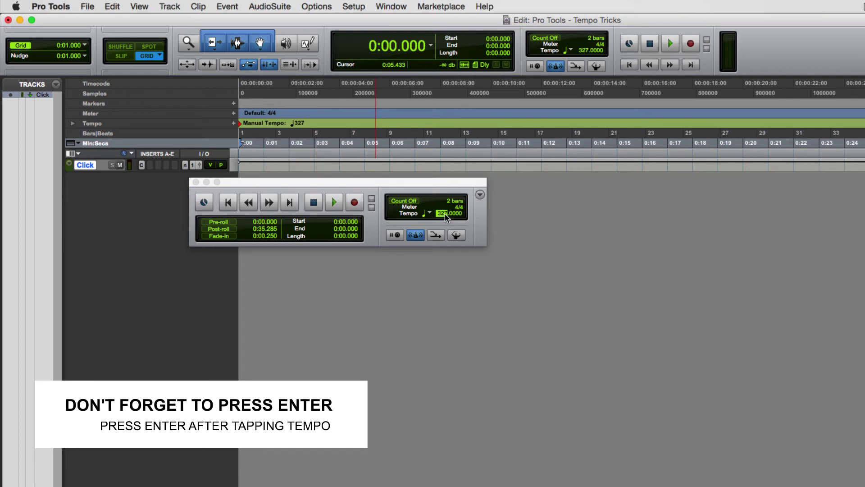
{"action": "type", "text": "100"}
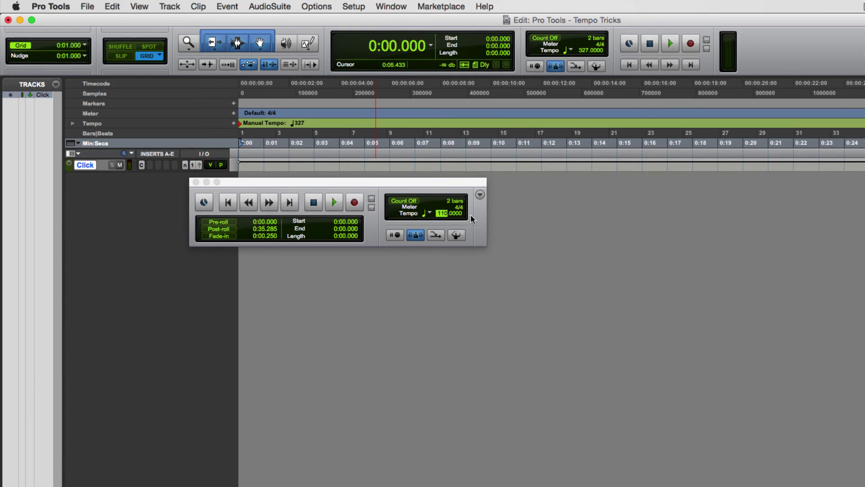
{"action": "key", "text": "Return"}
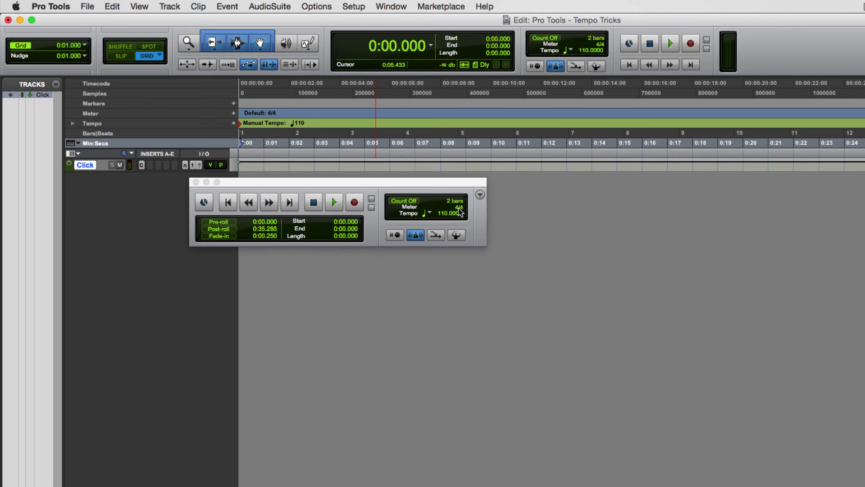
Step: View and cancel the 4/4 Meter Change dialog, then open the 1/4-note tempo value popup
{"action": "double_click", "coordinate": [460, 210]}
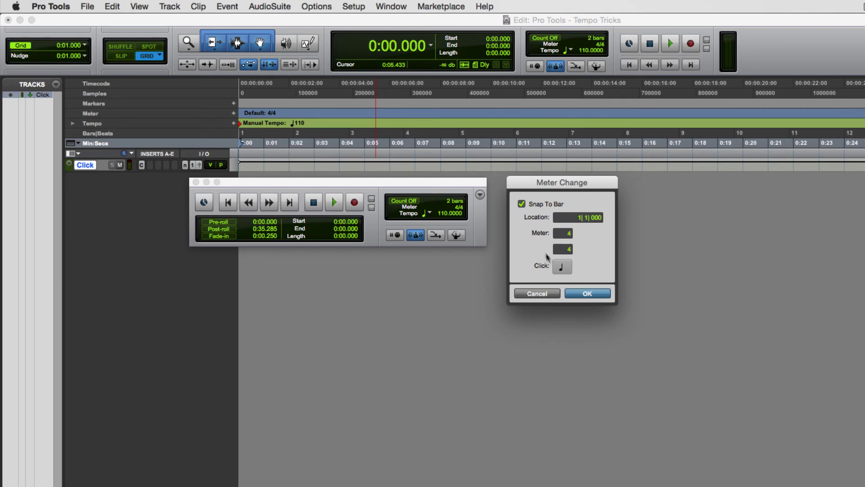
{"action": "left_click", "coordinate": [553, 293]}
{"action": "left_click", "coordinate": [427, 215]}
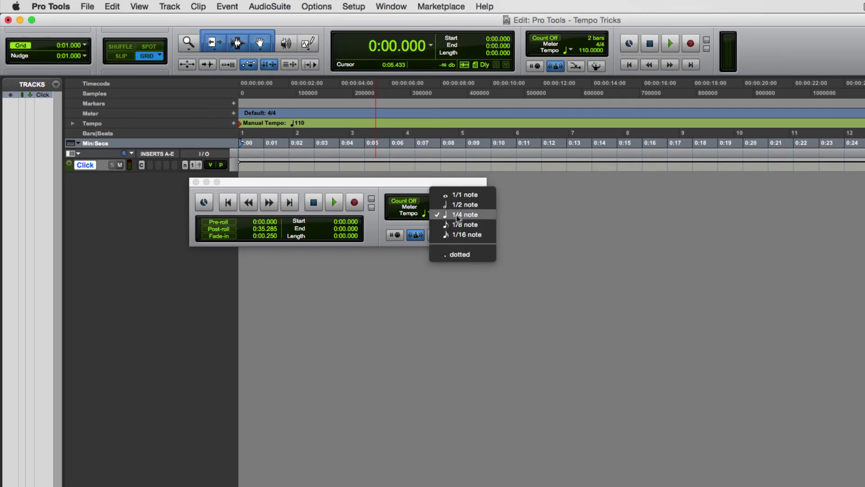